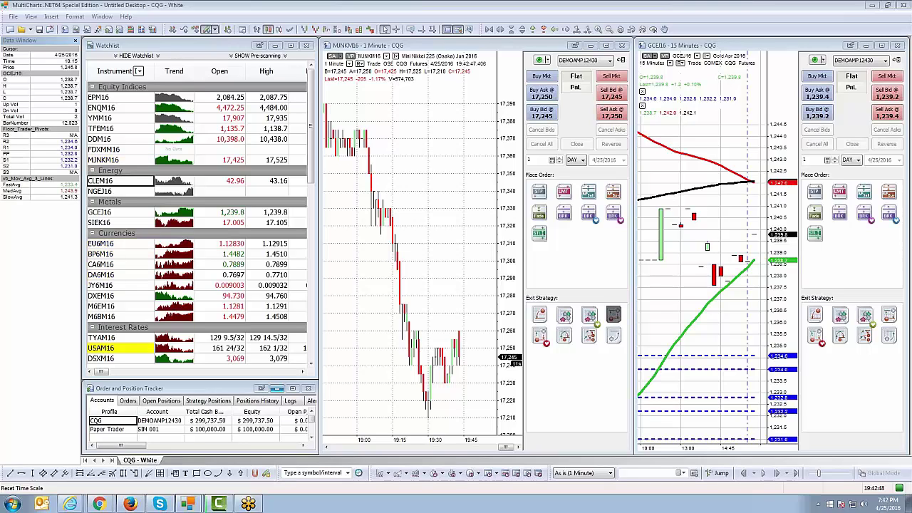
Maximize the MJNKM16 1-minute chart window and dismiss the low-memory notification.
{"action": "left_click", "coordinate": [609, 47]}
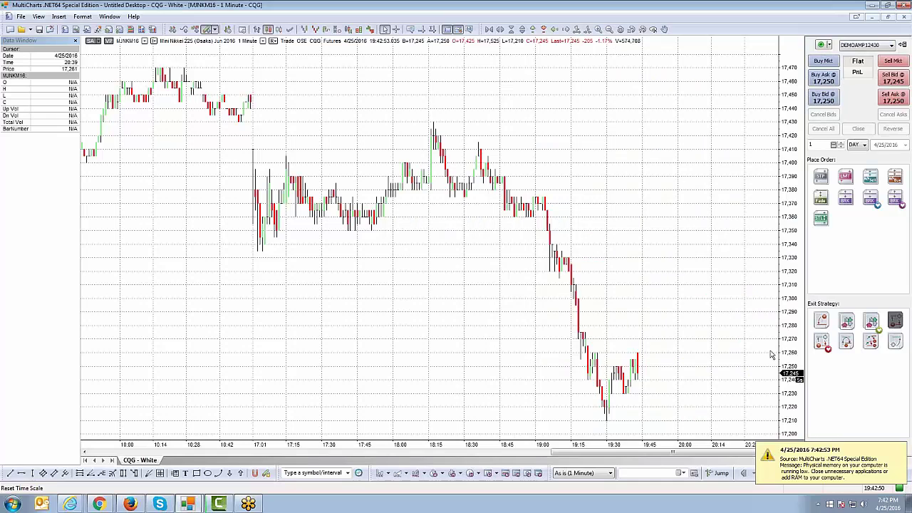
{"action": "left_click", "coordinate": [848, 457]}
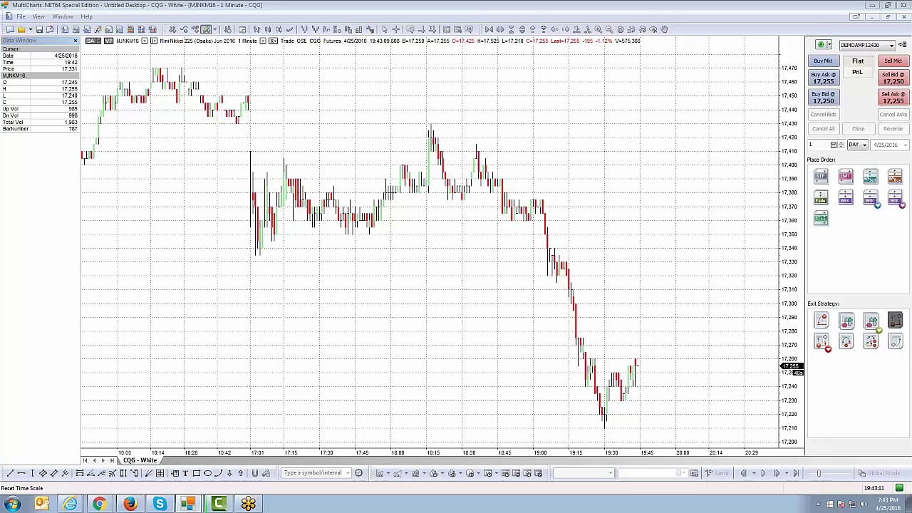
Insert the ADX study with length 14 into a new subgraph under the Mini Nikkei bars.
{"action": "left_click", "coordinate": [477, 89]}
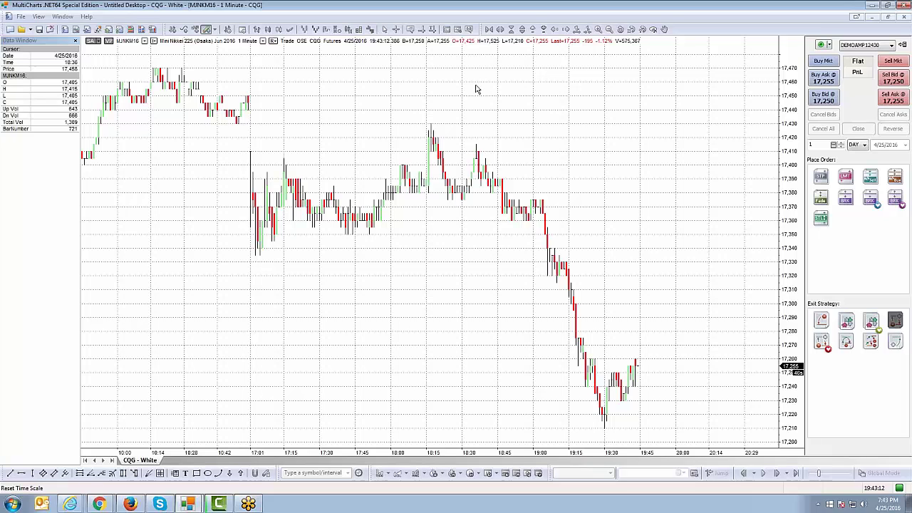
{"action": "right_click", "coordinate": [477, 89]}
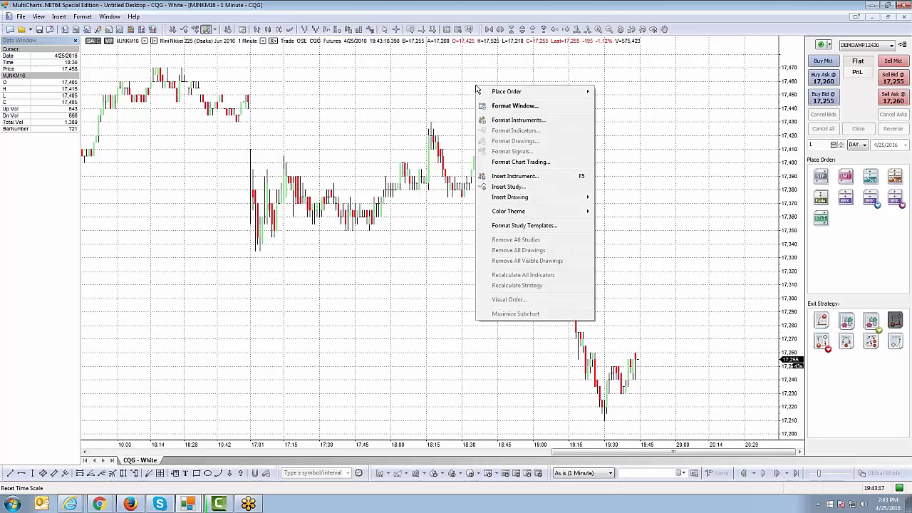
{"action": "left_click", "coordinate": [570, 186]}
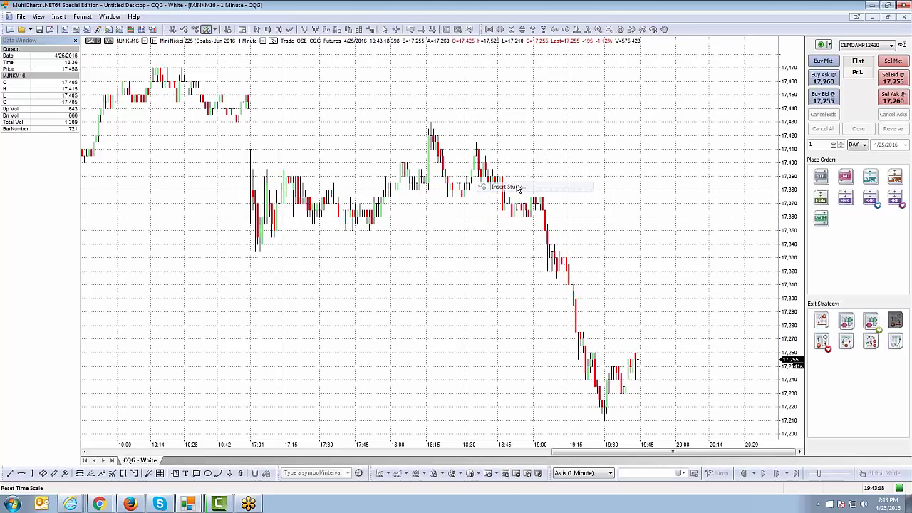
{"action": "left_click_drag", "start_coordinate": [558, 93], "coordinate": [475, 91]}
{"action": "left_click_drag", "start_coordinate": [502, 141], "coordinate": [503, 135]}
{"action": "left_click", "coordinate": [334, 171]}
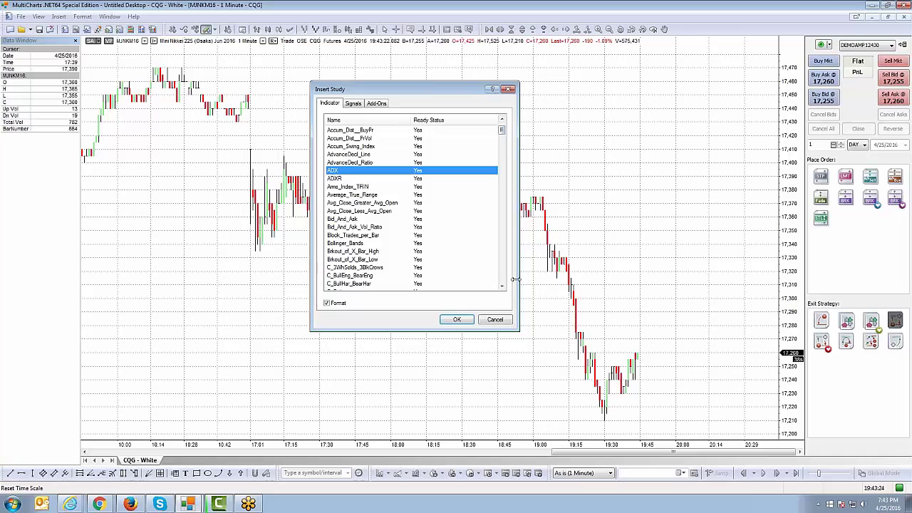
{"action": "left_click", "coordinate": [457, 321]}
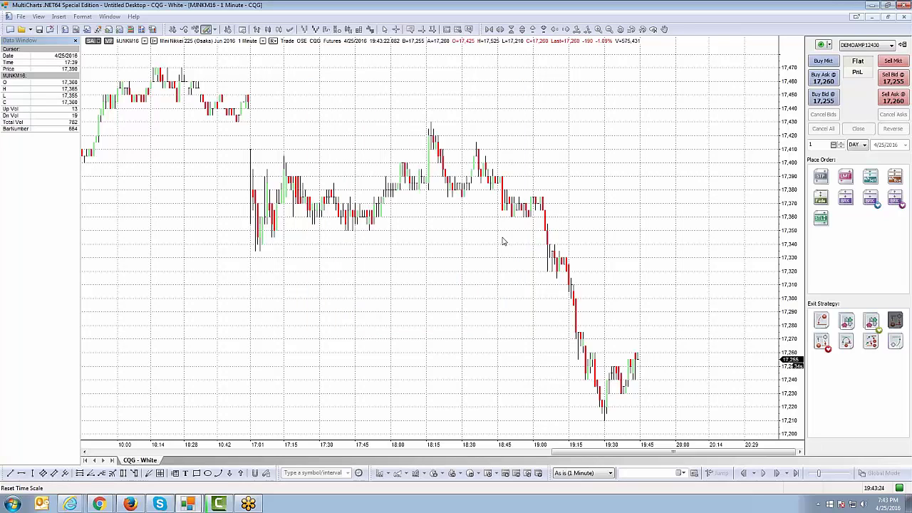
{"action": "left_click", "coordinate": [440, 114]}
{"action": "left_click", "coordinate": [436, 74]}
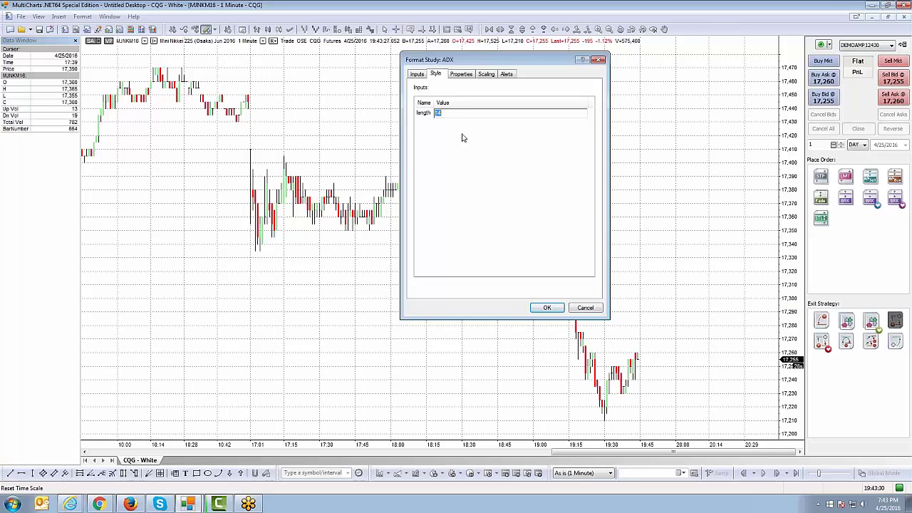
{"action": "left_click", "coordinate": [419, 76]}
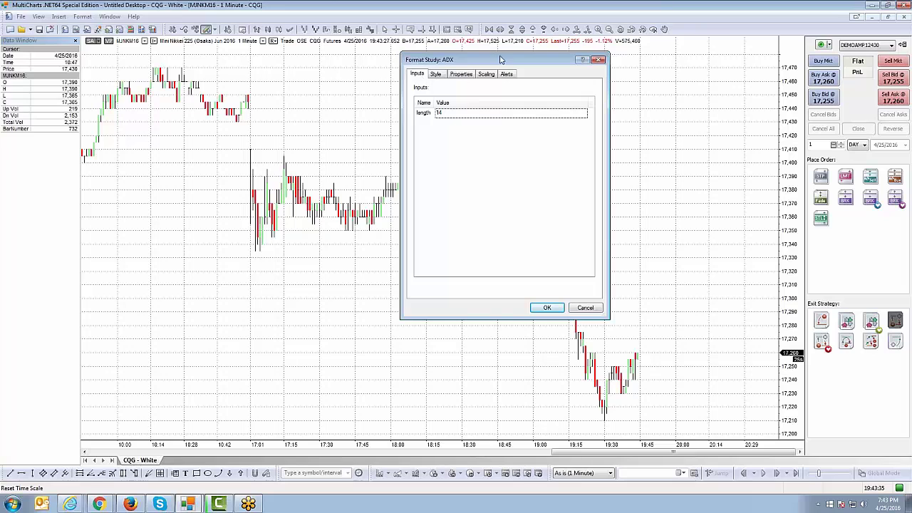
{"action": "left_click_drag", "start_coordinate": [501, 59], "coordinate": [455, 68]}
{"action": "left_click", "coordinate": [494, 321]}
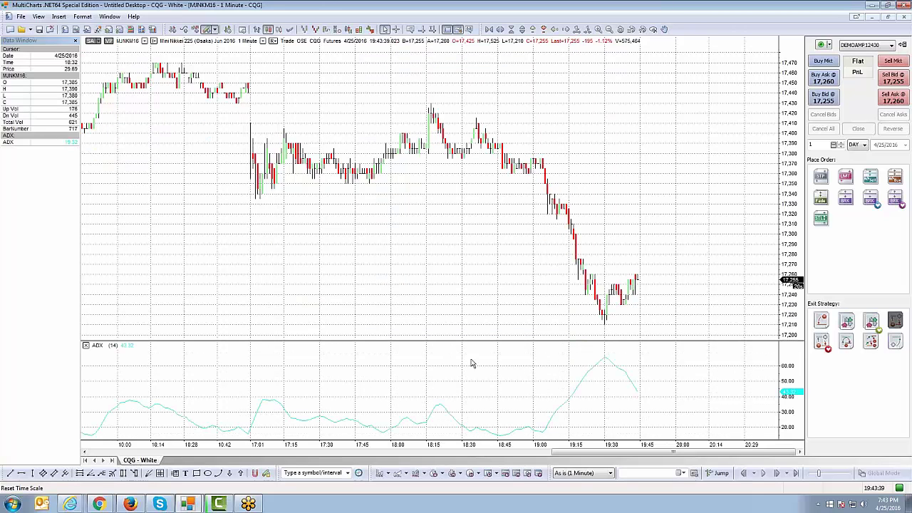
Insert MACD with default inputs 12, 26, 9 in a panel beneath the ADX.
{"action": "right_click", "coordinate": [380, 110]}
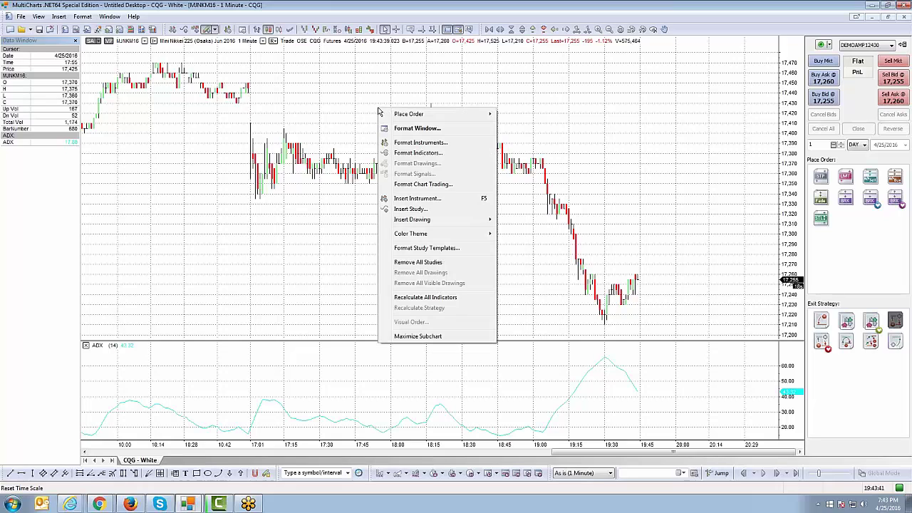
{"action": "left_click", "coordinate": [411, 209]}
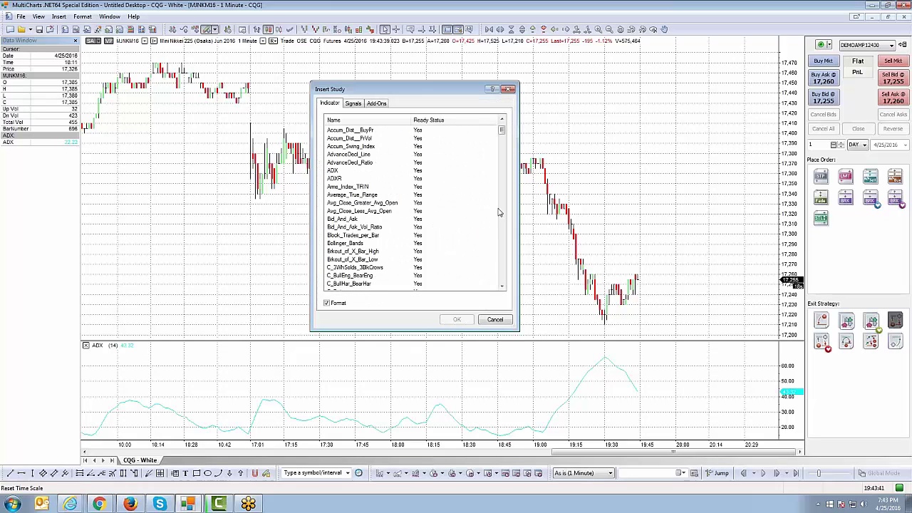
{"action": "left_click", "coordinate": [504, 142]}
{"action": "left_click_drag", "start_coordinate": [503, 142], "coordinate": [511, 174]}
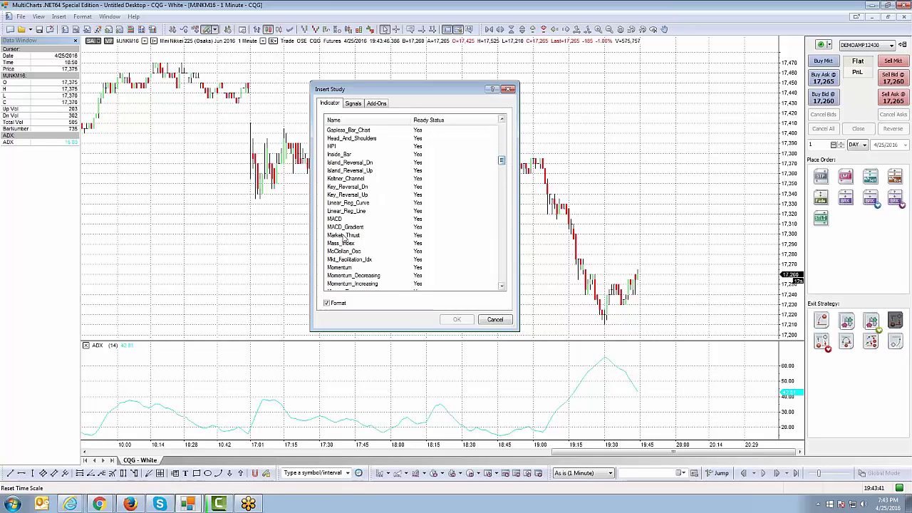
{"action": "left_click", "coordinate": [340, 223]}
{"action": "left_click", "coordinate": [457, 319]}
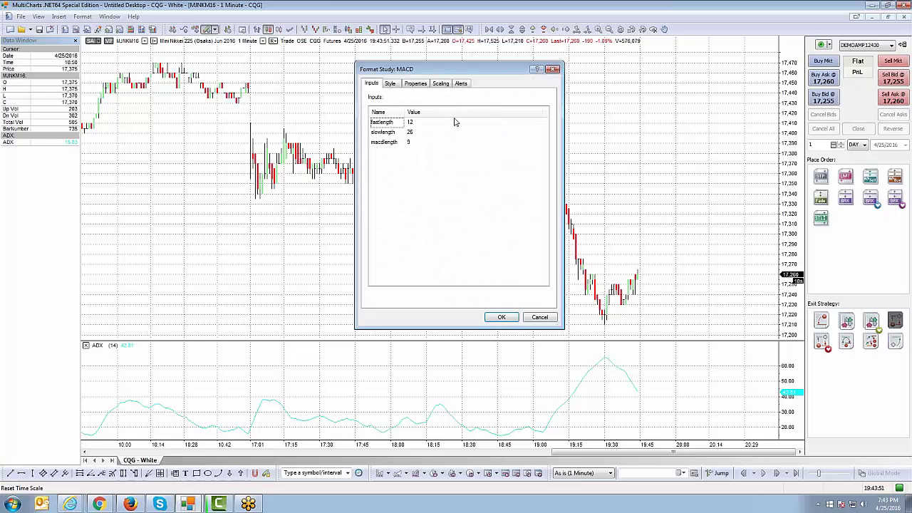
{"action": "left_click", "coordinate": [503, 318]}
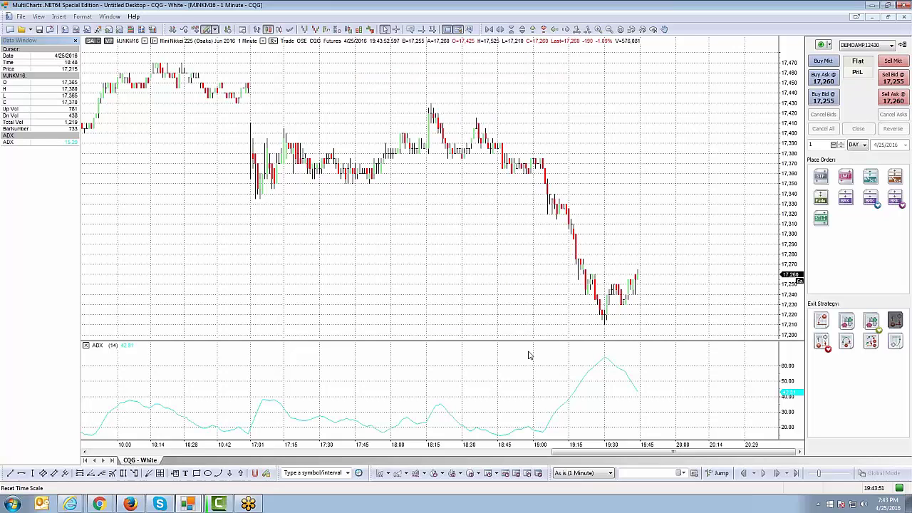
Bring up the Insert Study list again from the chart's context menu.
{"action": "right_click", "coordinate": [367, 94]}
{"action": "left_click", "coordinate": [398, 197]}
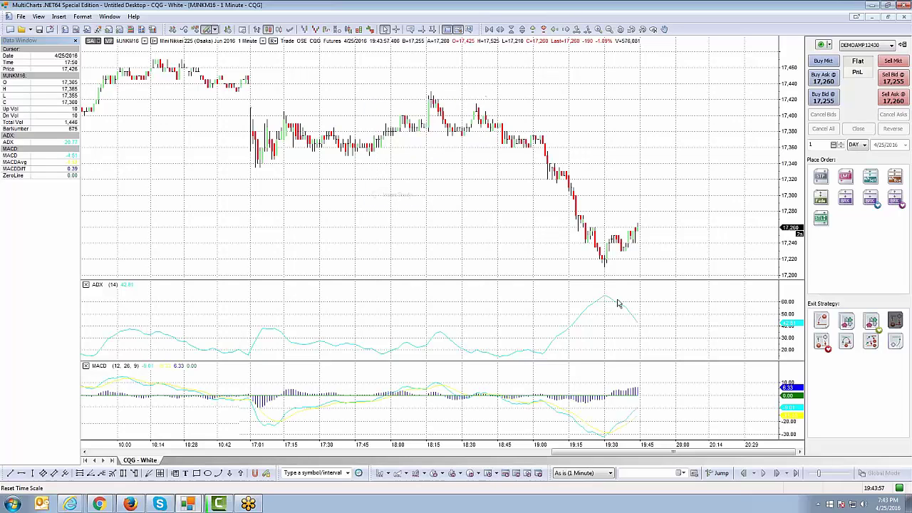
{"action": "left_click_drag", "start_coordinate": [502, 160], "coordinate": [502, 134]}
Overlay Bollinger_Bands with default inputs 20, 2, -2 on the Mini Nikkei price bars.
{"action": "left_click", "coordinate": [333, 203]}
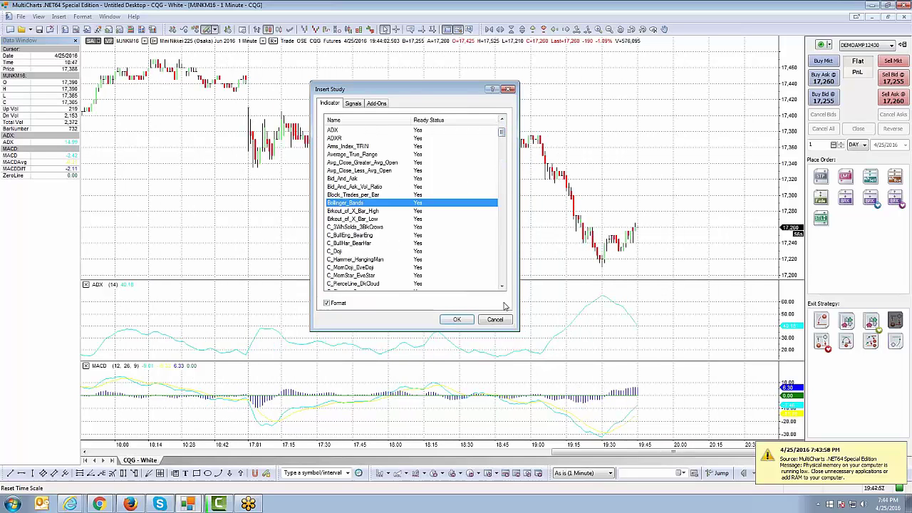
{"action": "left_click", "coordinate": [457, 319]}
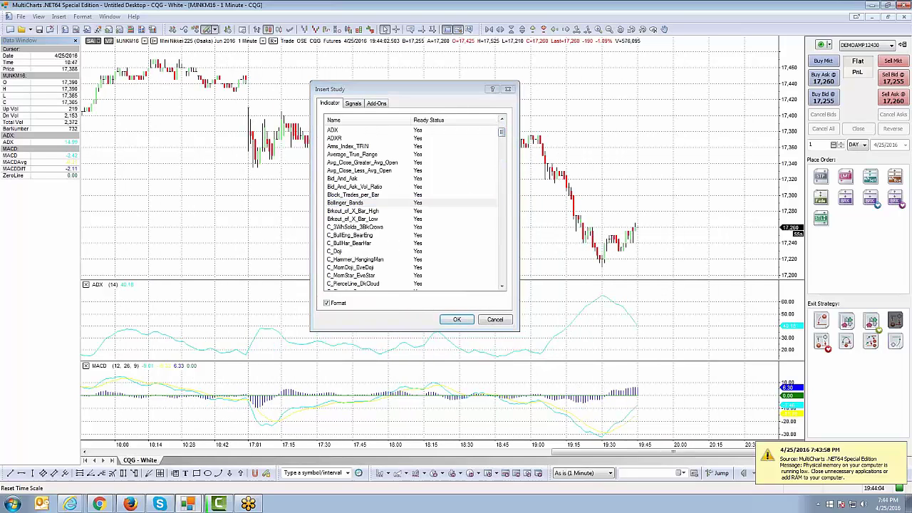
{"action": "left_click", "coordinate": [501, 318]}
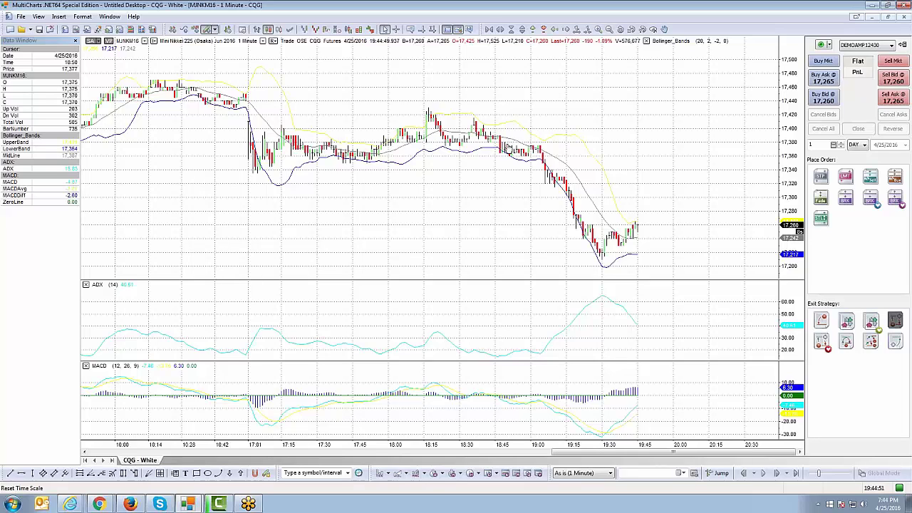
{"action": "right_click", "coordinate": [468, 88]}
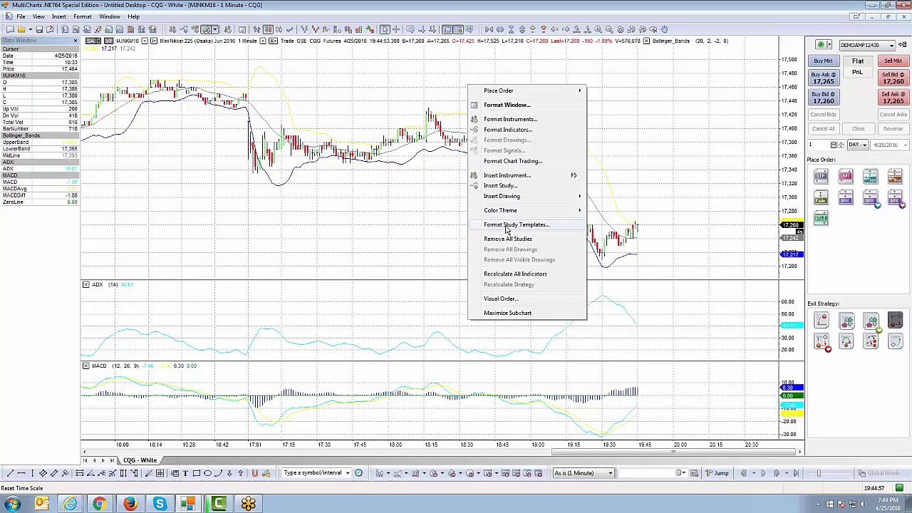
Save the chart's current studies as a new study template named 4-25-2016.
{"action": "left_click", "coordinate": [514, 226]}
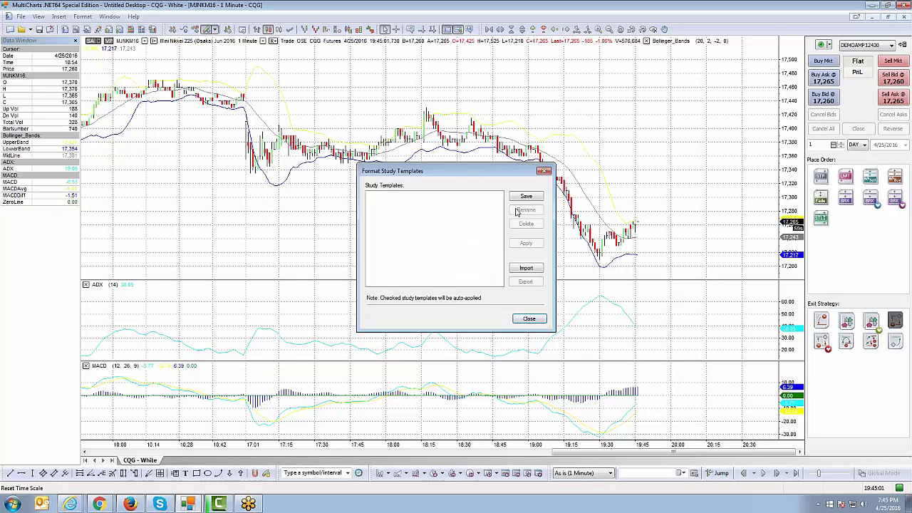
{"action": "left_click_drag", "start_coordinate": [476, 172], "coordinate": [400, 169]}
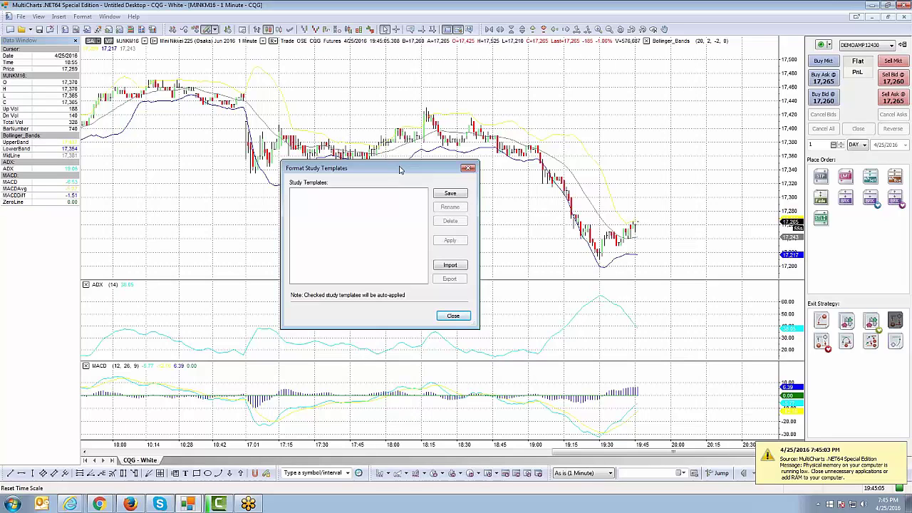
{"action": "left_click", "coordinate": [837, 466]}
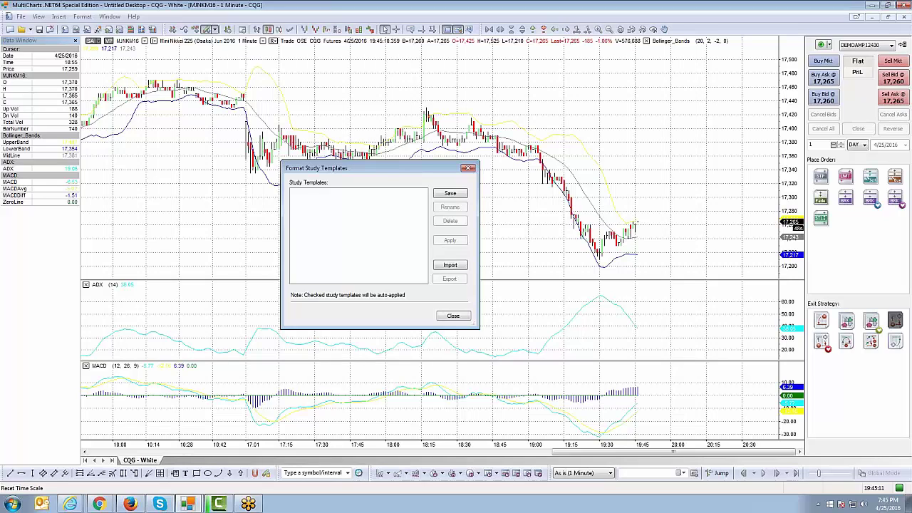
{"action": "left_click_drag", "start_coordinate": [335, 168], "coordinate": [342, 157]}
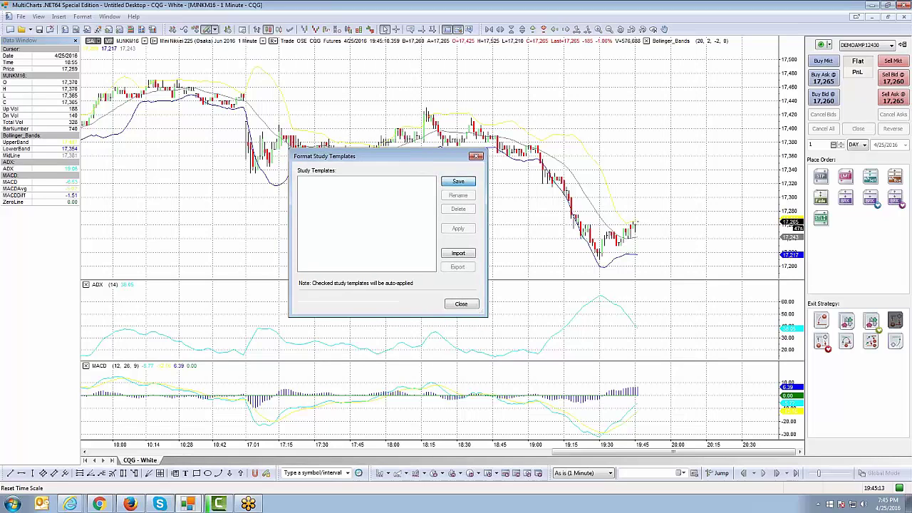
{"action": "left_click", "coordinate": [458, 181]}
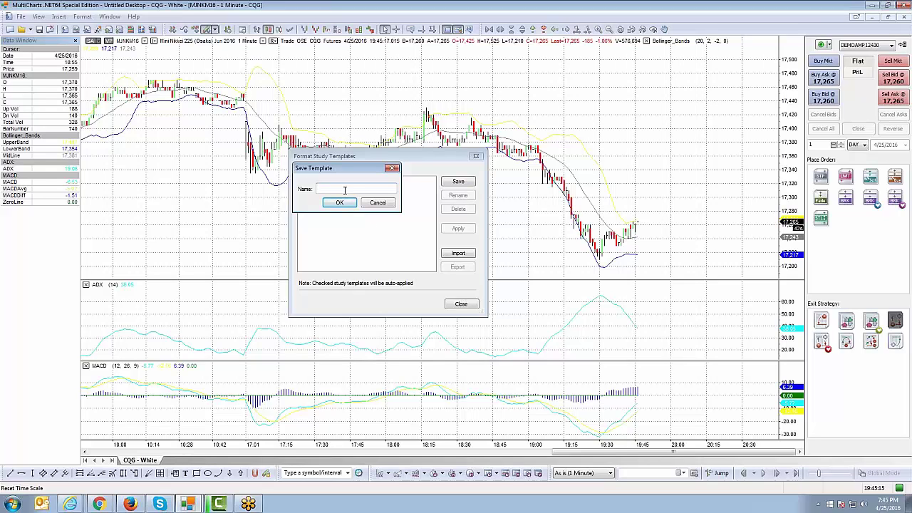
{"action": "type", "text": "4-25-2016"}
{"action": "left_click", "coordinate": [342, 203]}
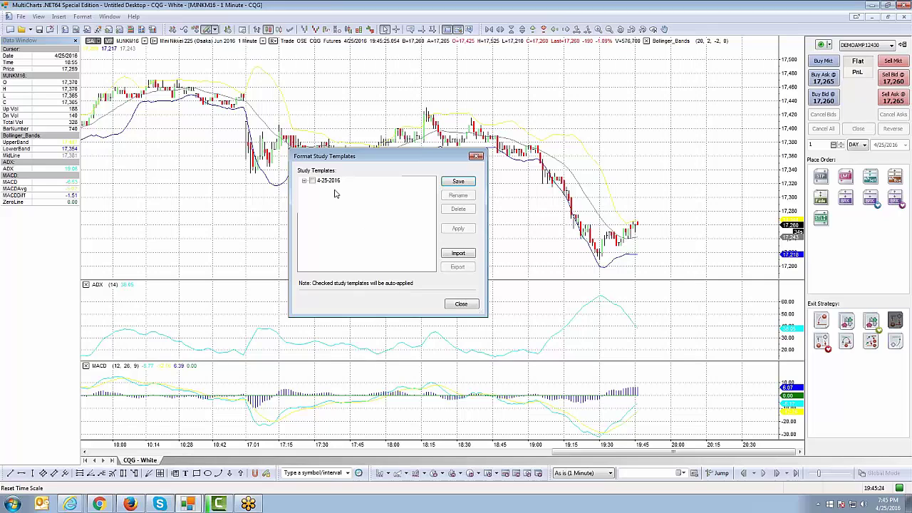
Expand 4-25-2016 to confirm it holds Bollinger_Bands, ADX and MACD, then close the manager.
{"action": "left_click", "coordinate": [377, 260]}
{"action": "left_click_drag", "start_coordinate": [400, 156], "coordinate": [452, 145]}
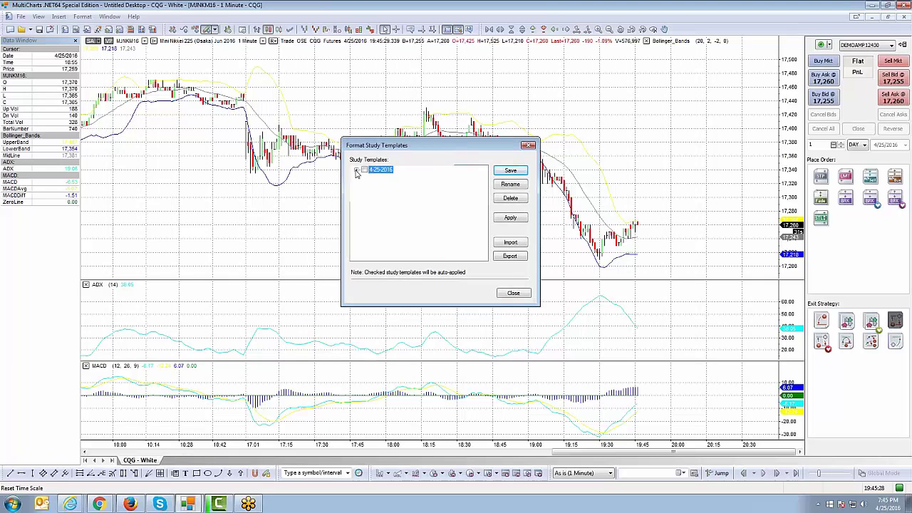
{"action": "left_click", "coordinate": [356, 169]}
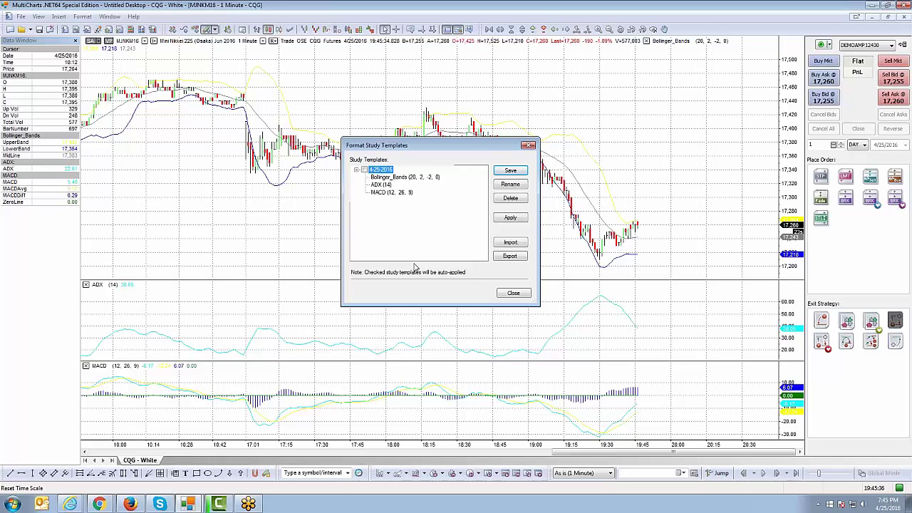
{"action": "left_click", "coordinate": [515, 295]}
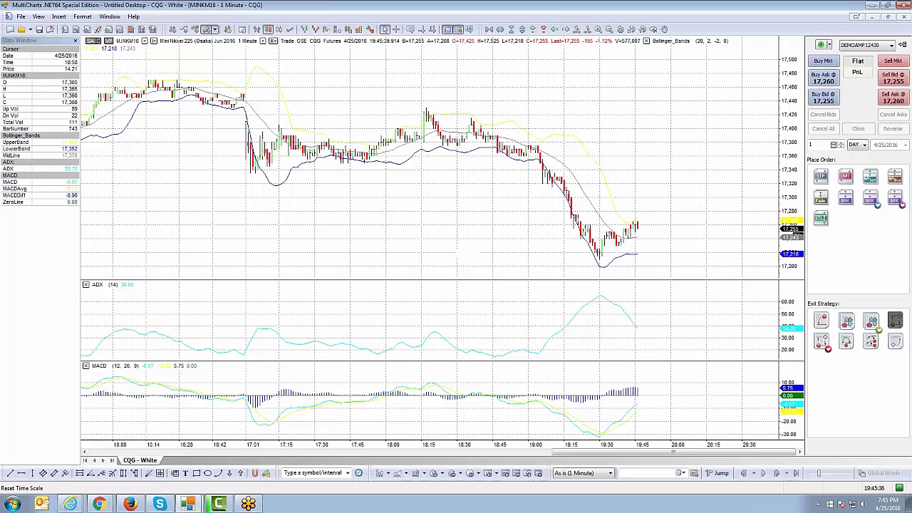
Create a new empty chart window from File > New > Chart Window.
{"action": "left_click", "coordinate": [21, 16]}
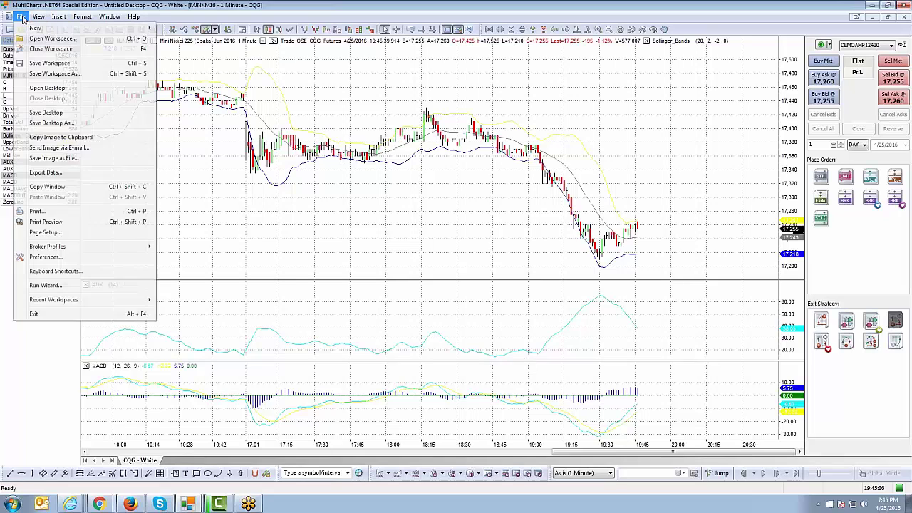
{"action": "mouse_move", "coordinate": [35, 27]}
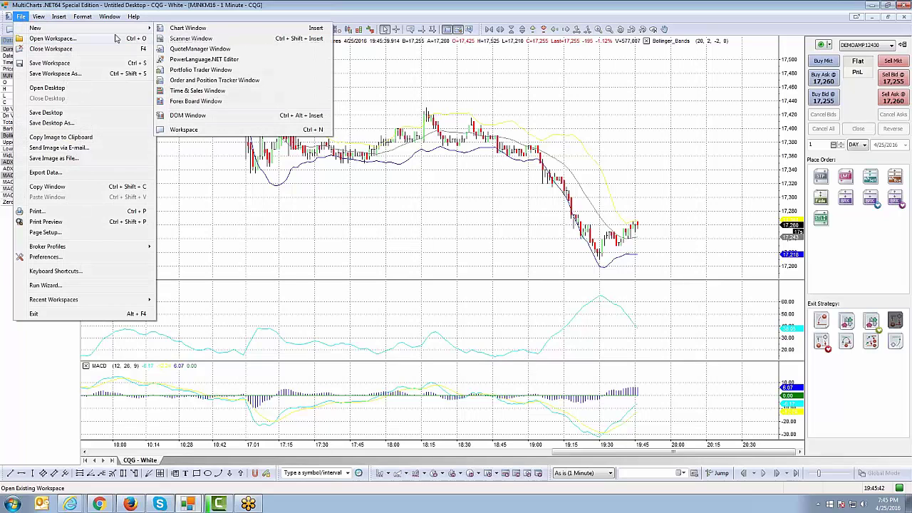
{"action": "left_click", "coordinate": [185, 29]}
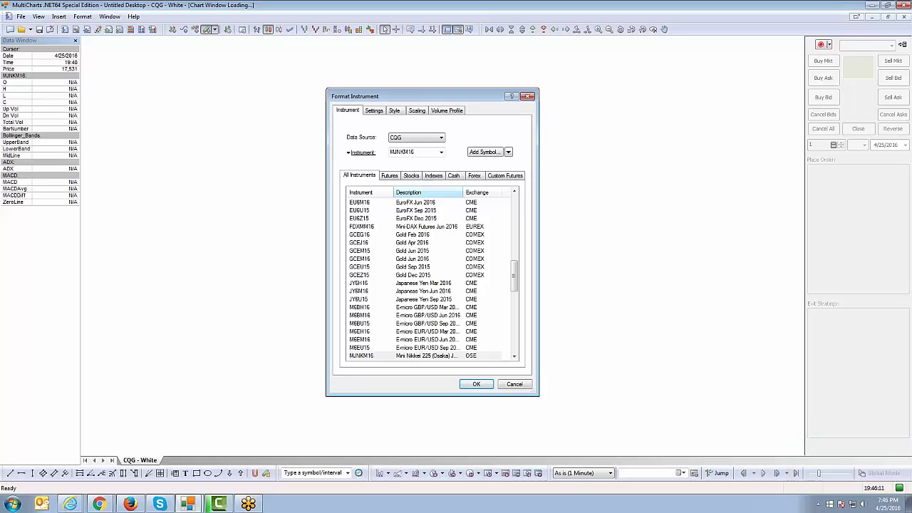
Chart the EPM16 E-mini S&P 500 June 2016 contract at 5-minute resolution.
{"action": "left_click_drag", "start_coordinate": [519, 272], "coordinate": [517, 257]}
{"action": "left_click", "coordinate": [357, 235]}
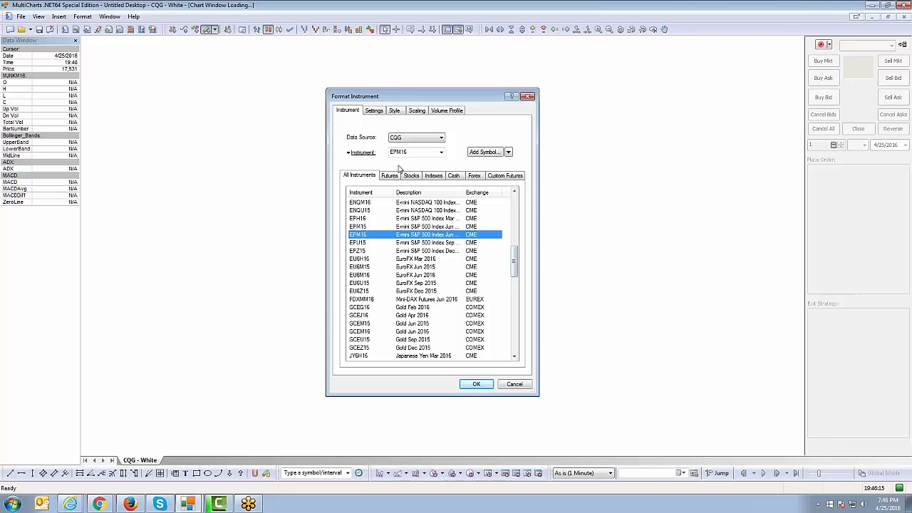
{"action": "left_click", "coordinate": [375, 113]}
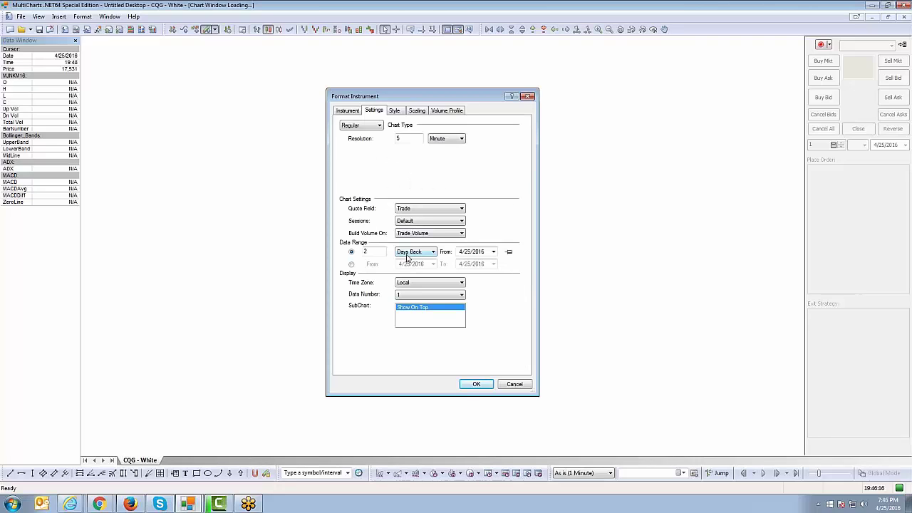
{"action": "left_click", "coordinate": [352, 114]}
{"action": "left_click", "coordinate": [476, 384]}
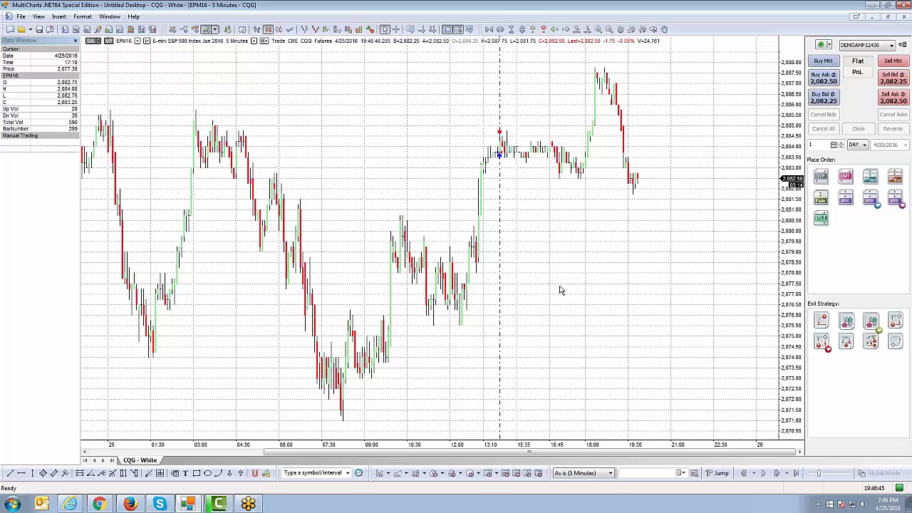
{"action": "right_click", "coordinate": [441, 142]}
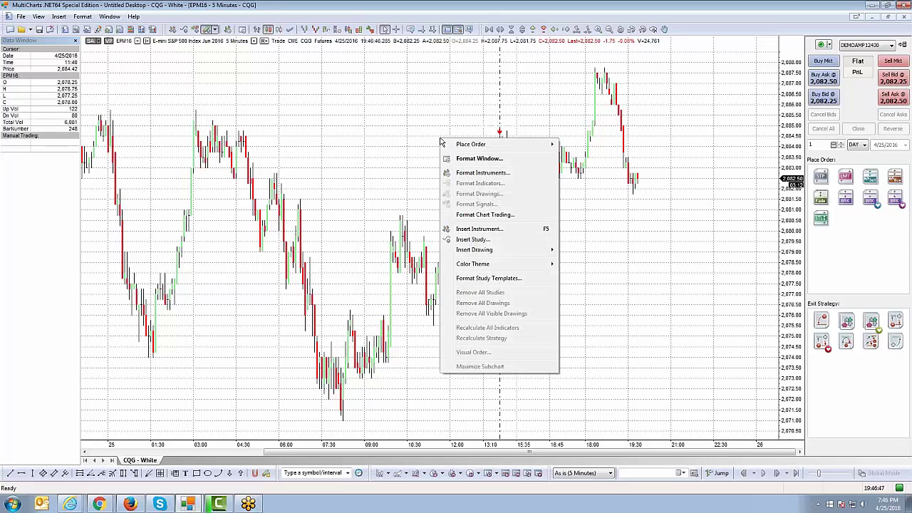
Apply the 4-25-2016 study template to the EPM16 5-minute chart.
{"action": "left_click", "coordinate": [492, 282]}
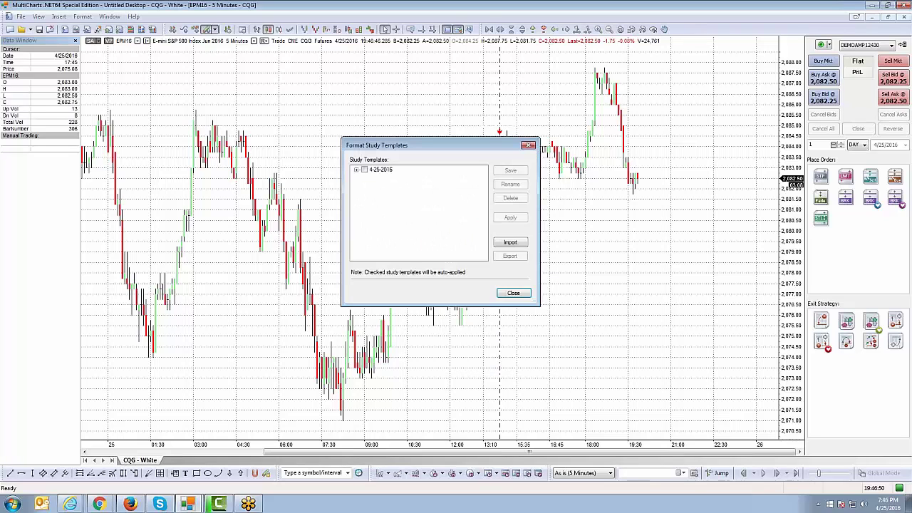
{"action": "left_click_drag", "start_coordinate": [432, 148], "coordinate": [412, 145]}
{"action": "left_click", "coordinate": [369, 168]}
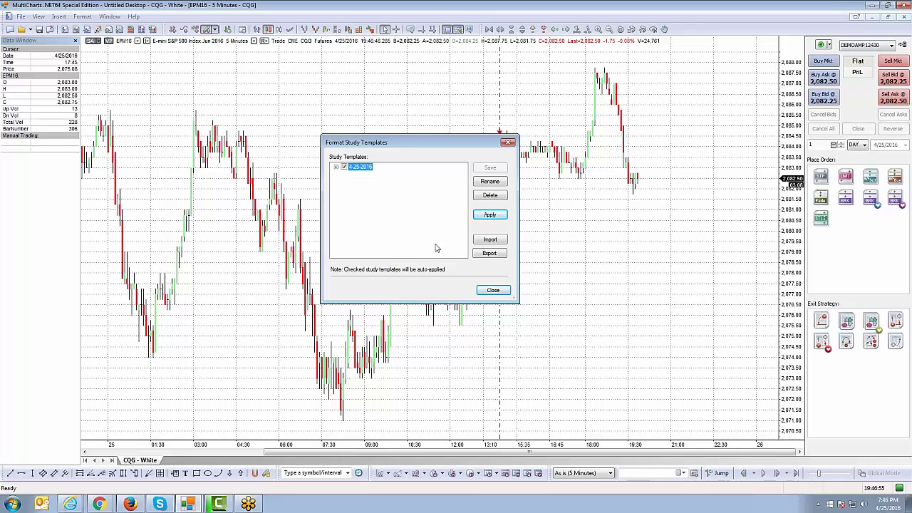
{"action": "left_click", "coordinate": [345, 167]}
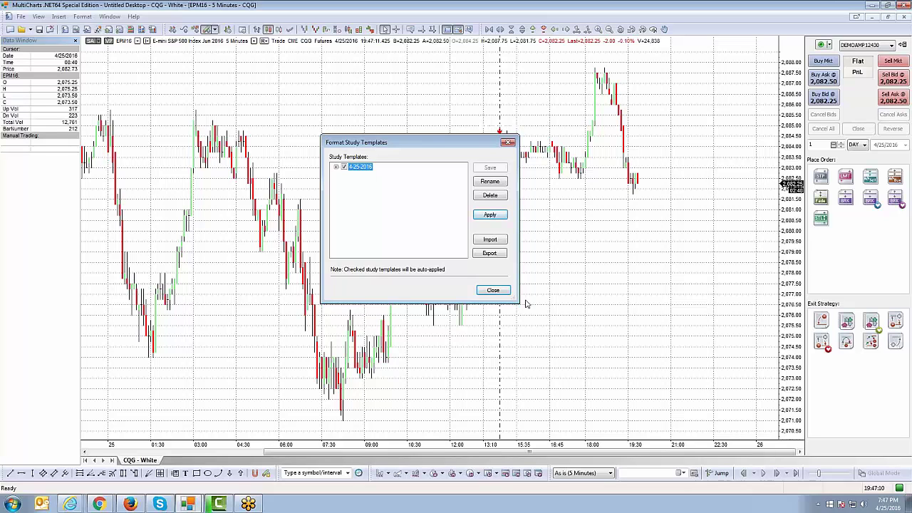
{"action": "key", "text": "Return"}
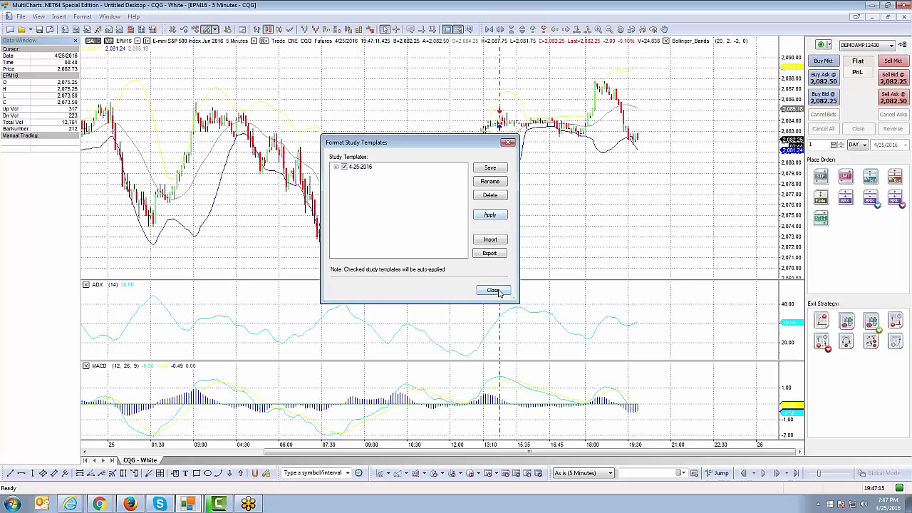
{"action": "left_click", "coordinate": [493, 290]}
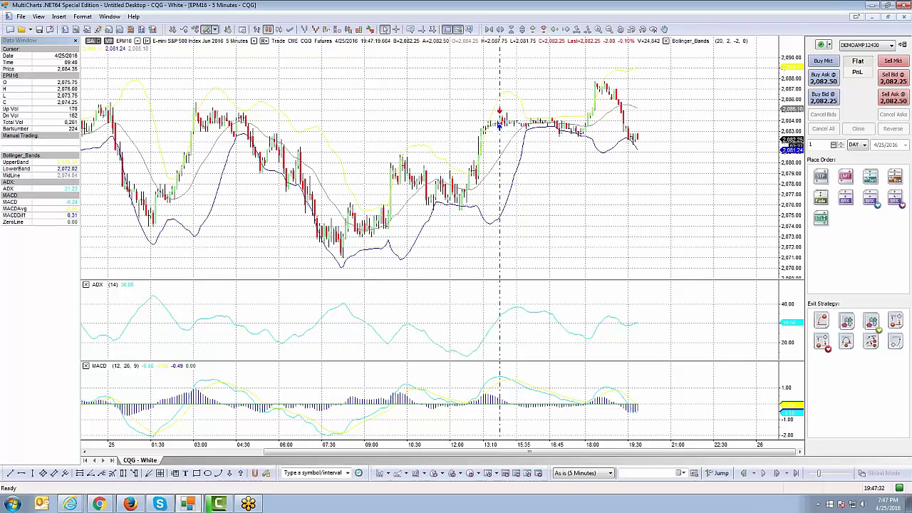
Remove all studies from the EPM16 chart and confirm the prompt.
{"action": "right_click", "coordinate": [384, 115]}
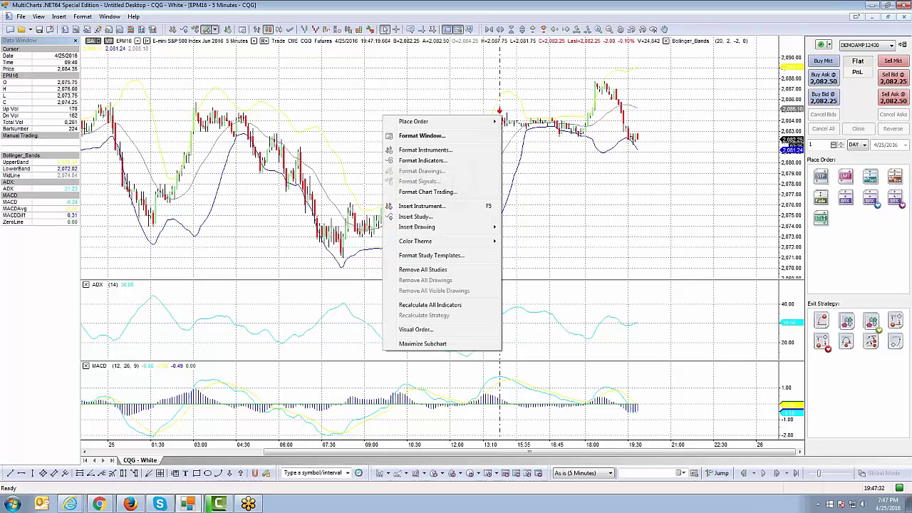
{"action": "left_click", "coordinate": [422, 271]}
{"action": "left_click", "coordinate": [474, 282]}
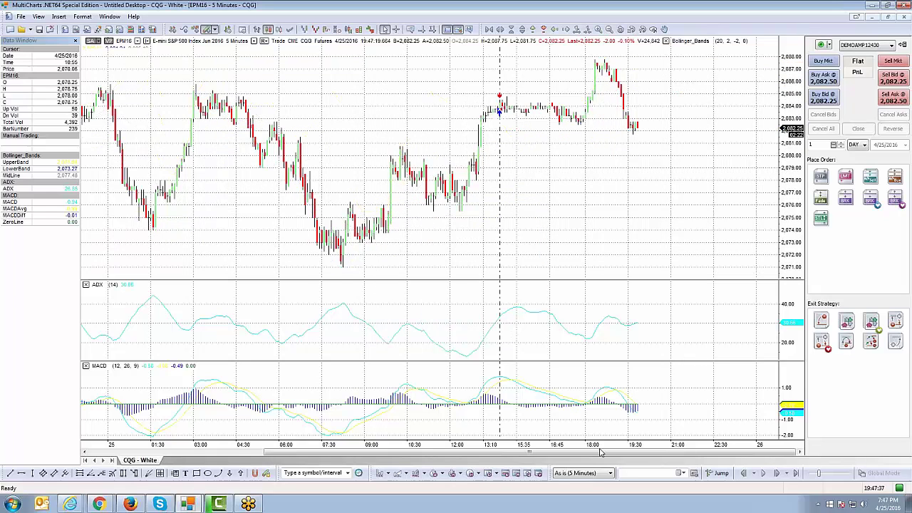
{"action": "right_click", "coordinate": [368, 127]}
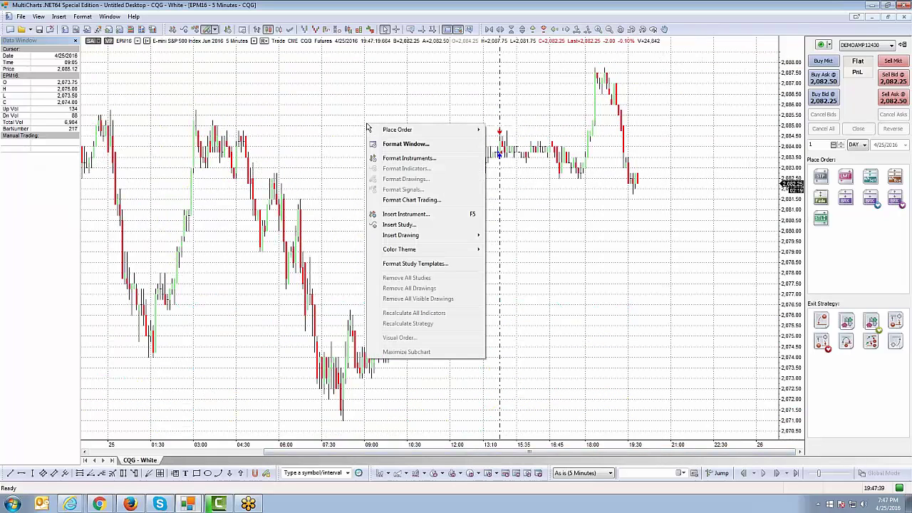
Overlay a Keltner_Channel study with default inputs 20, 1.5 on the EPM16 bars.
{"action": "left_click", "coordinate": [408, 227]}
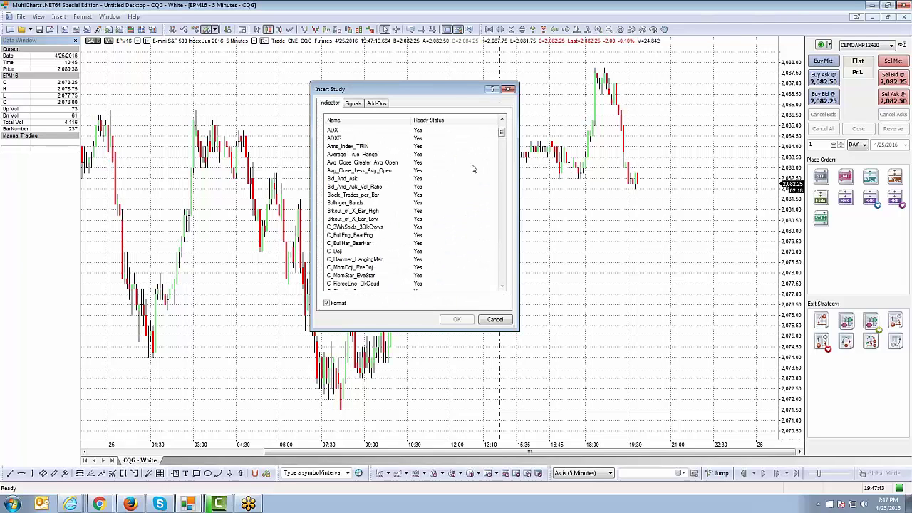
{"action": "left_click_drag", "start_coordinate": [502, 136], "coordinate": [515, 161]}
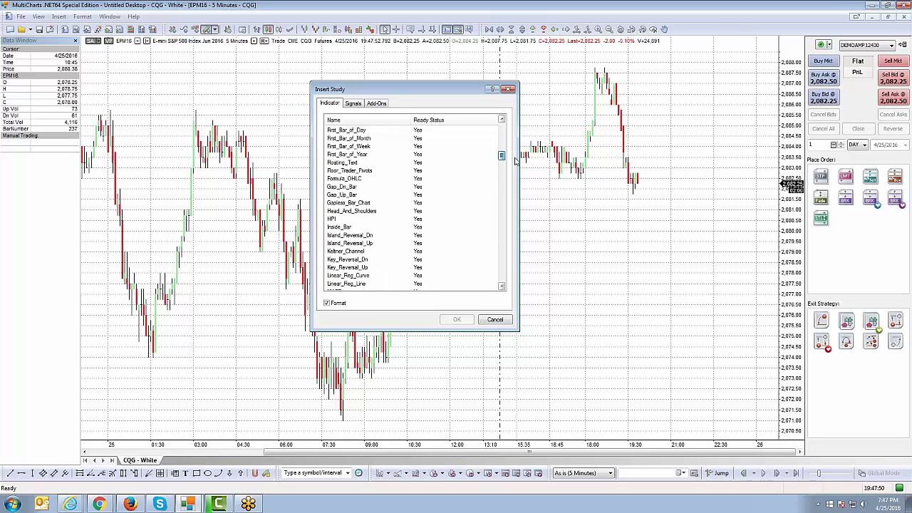
{"action": "left_click", "coordinate": [358, 251]}
{"action": "left_click", "coordinate": [457, 319]}
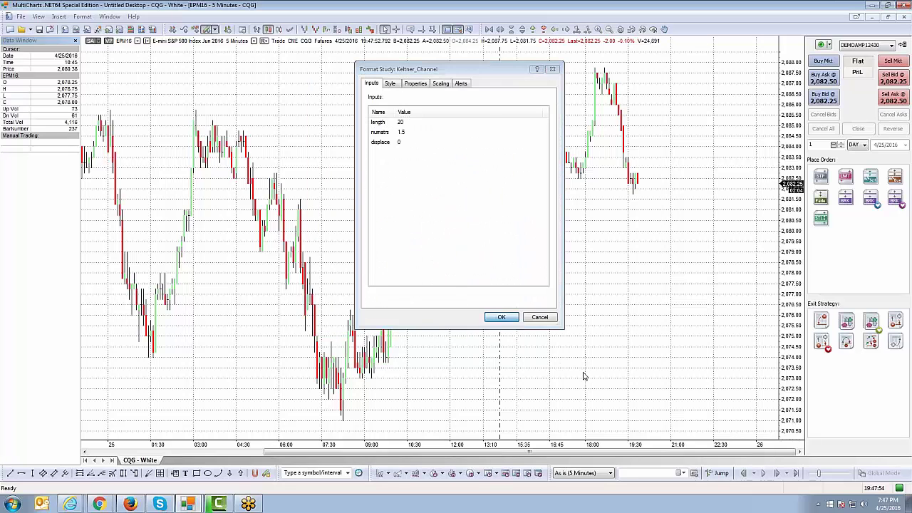
{"action": "left_click", "coordinate": [502, 317]}
Add a Volume histogram study in a panel beneath the price chart.
{"action": "right_click", "coordinate": [341, 127]}
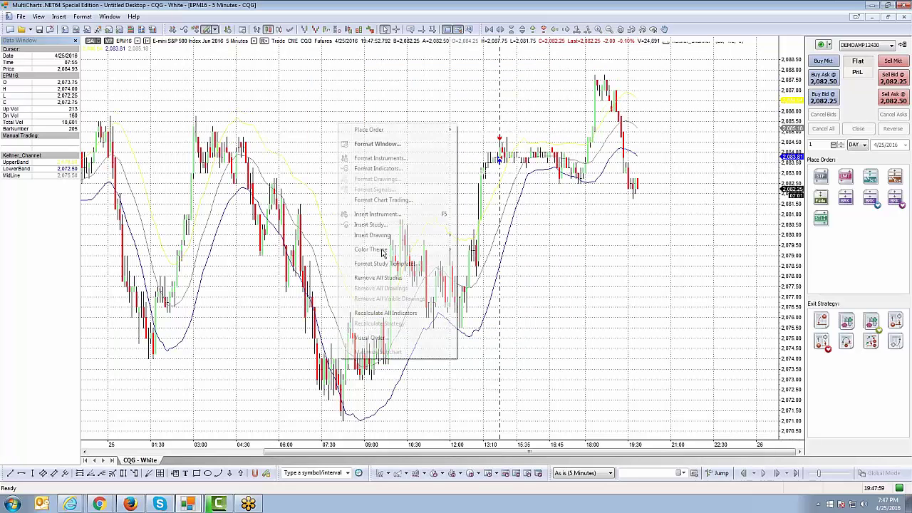
{"action": "left_click", "coordinate": [370, 224]}
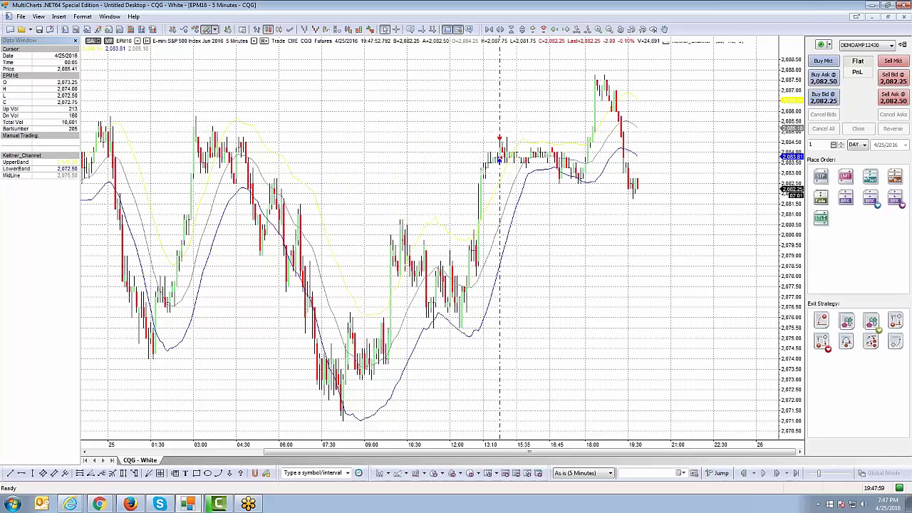
{"action": "left_click_drag", "start_coordinate": [504, 160], "coordinate": [515, 280]}
{"action": "left_click", "coordinate": [350, 179]}
{"action": "left_click", "coordinate": [457, 320]}
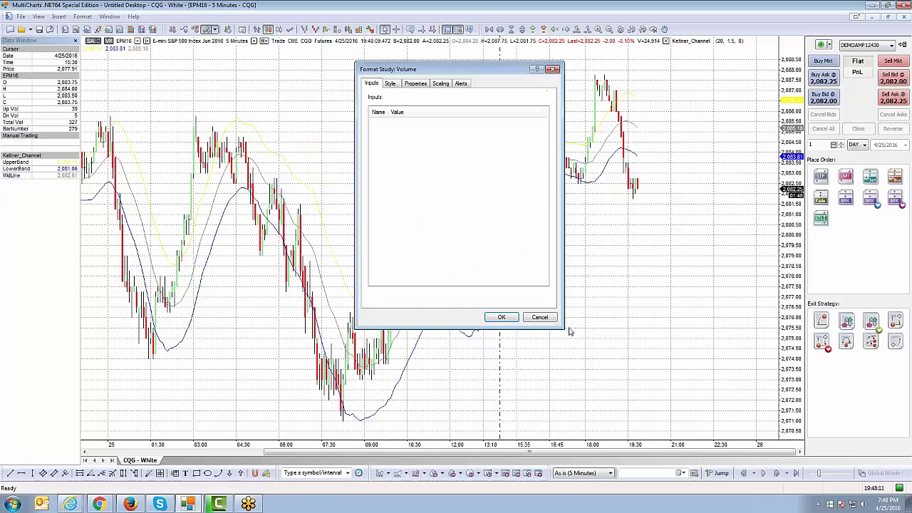
{"action": "left_click", "coordinate": [500, 318]}
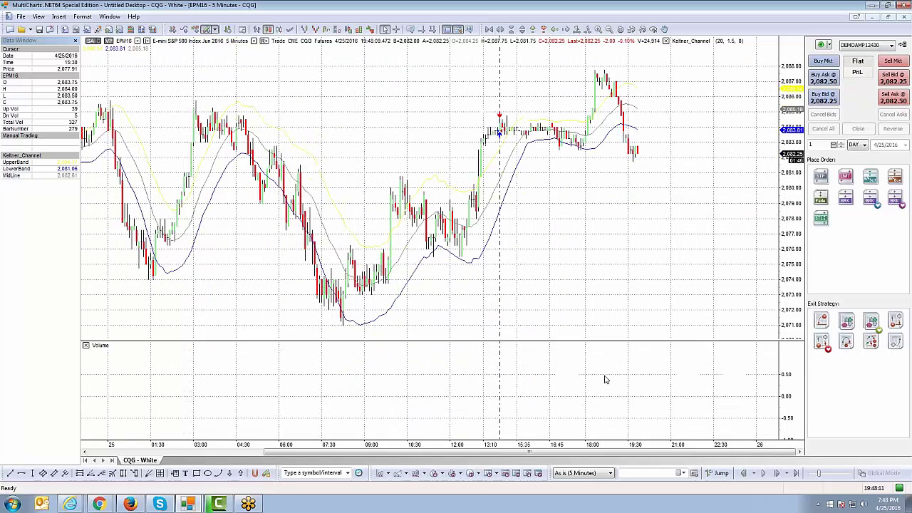
{"action": "right_click", "coordinate": [392, 100]}
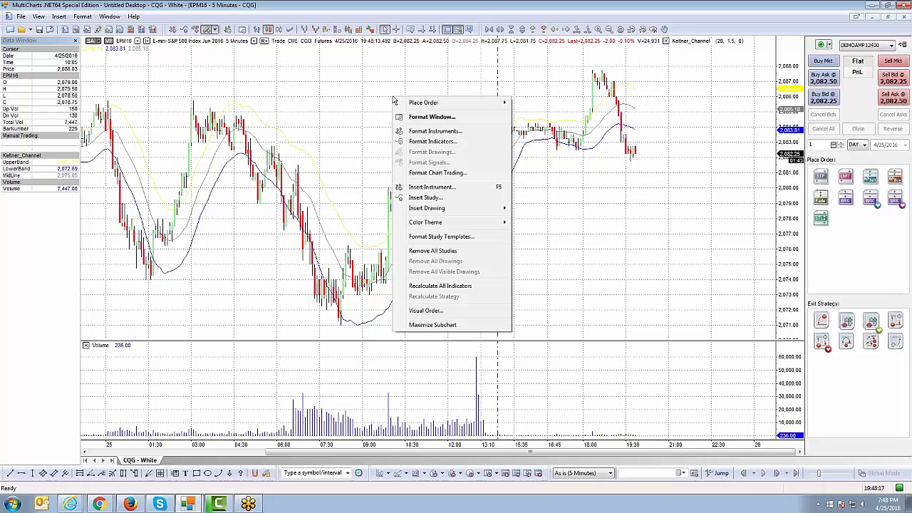
Save the chart's Keltner Channel and Volume studies as a new study template named 'example 2'.
{"action": "left_click", "coordinate": [443, 238]}
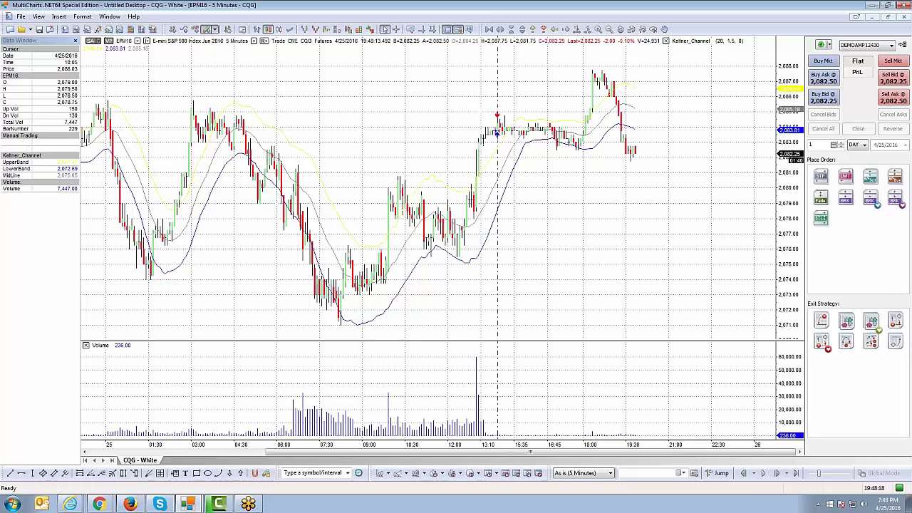
{"action": "left_click", "coordinate": [490, 168]}
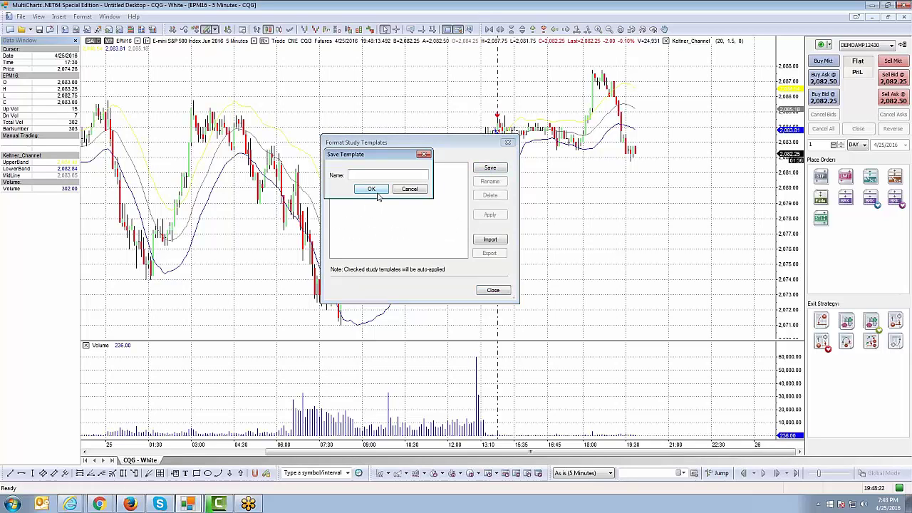
{"action": "type", "text": "example 2"}
{"action": "left_click", "coordinate": [371, 189]}
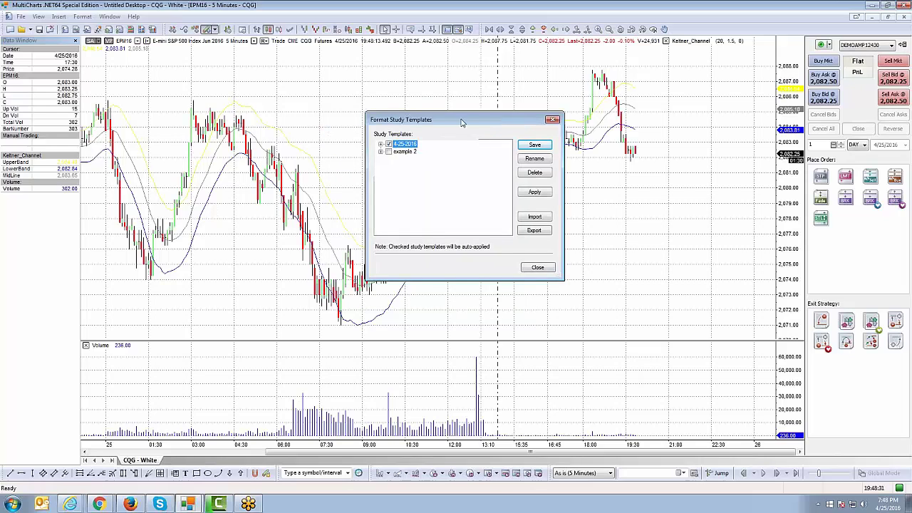
{"action": "left_click_drag", "start_coordinate": [464, 119], "coordinate": [511, 119]}
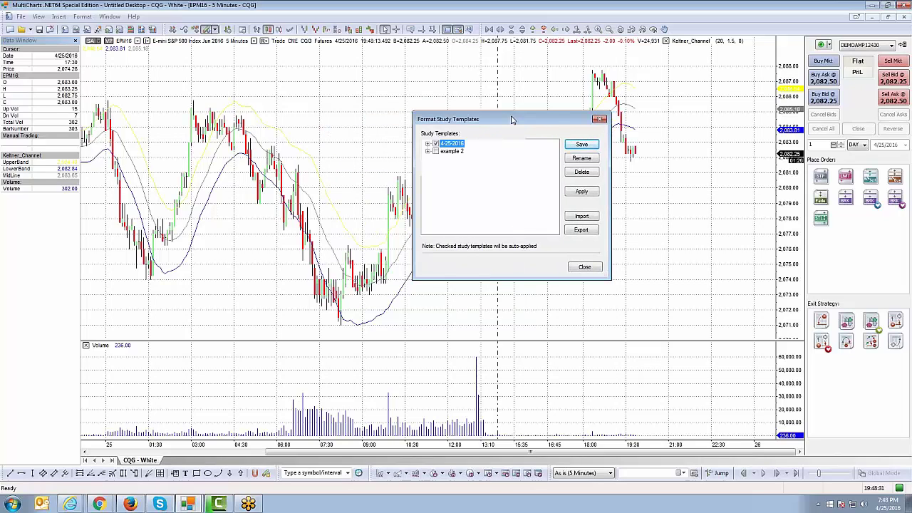
Select the 'example 2' template, mark it for auto-apply, and view its saved studies.
{"action": "left_click", "coordinate": [435, 151]}
{"action": "left_click", "coordinate": [455, 152]}
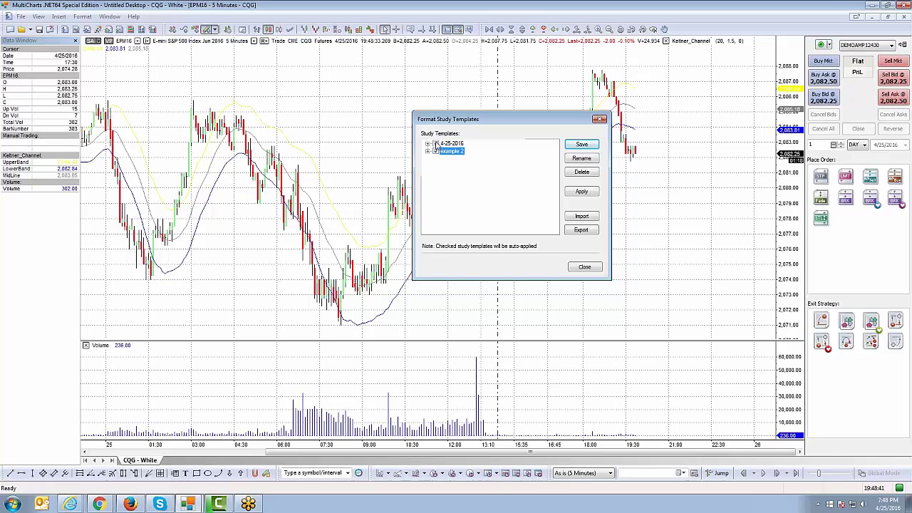
{"action": "left_click_drag", "start_coordinate": [530, 111], "coordinate": [533, 110]}
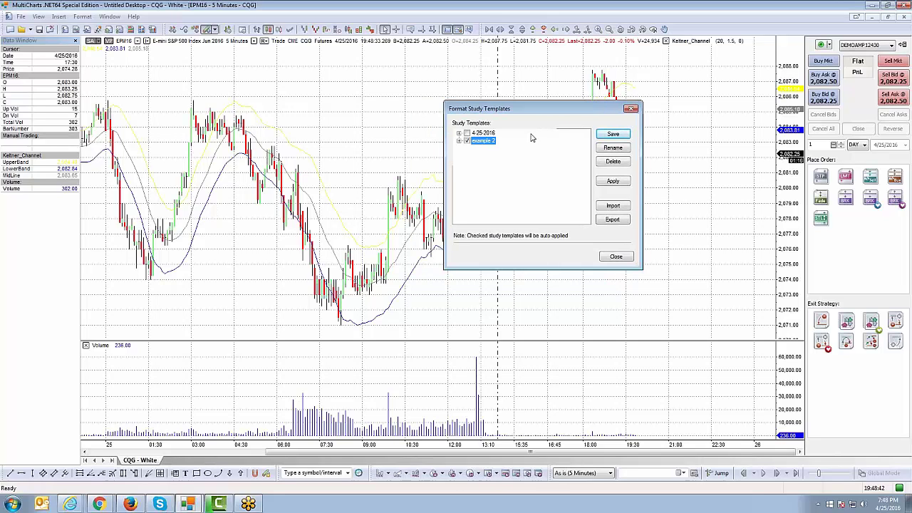
{"action": "double_click", "coordinate": [476, 141]}
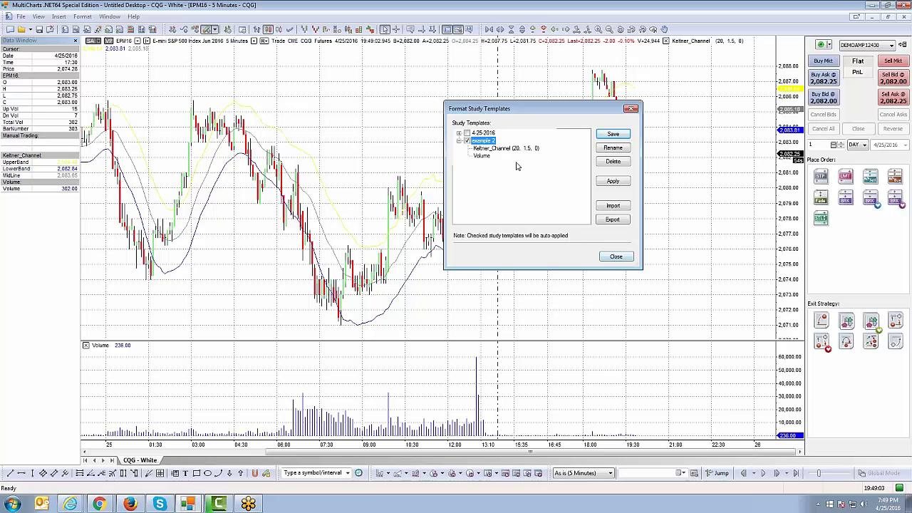
Clear auto-apply on 'example 2' and delete it, confirming the deletion.
{"action": "left_click", "coordinate": [467, 141]}
{"action": "left_click", "coordinate": [613, 161]}
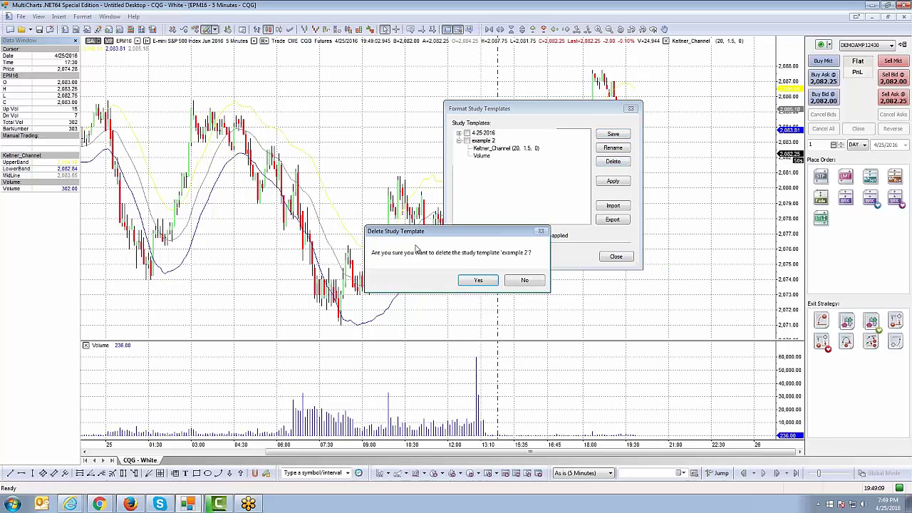
{"action": "left_click", "coordinate": [479, 281]}
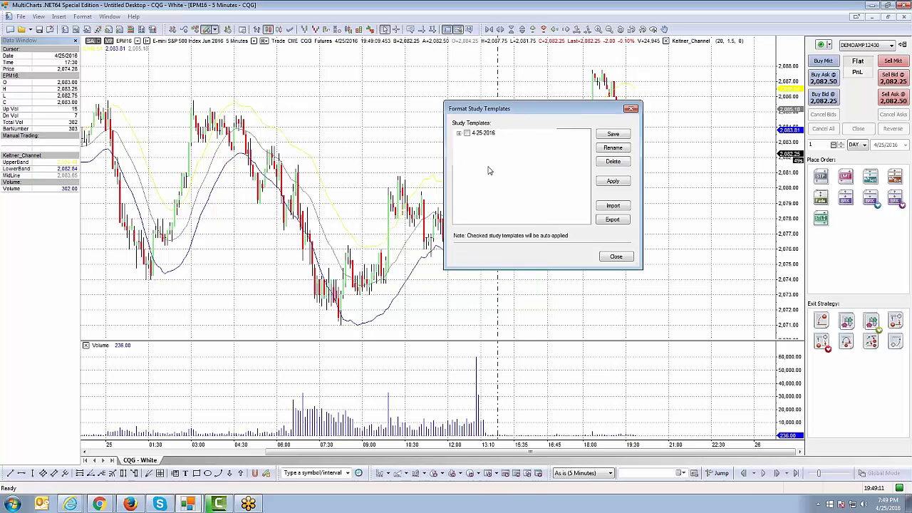